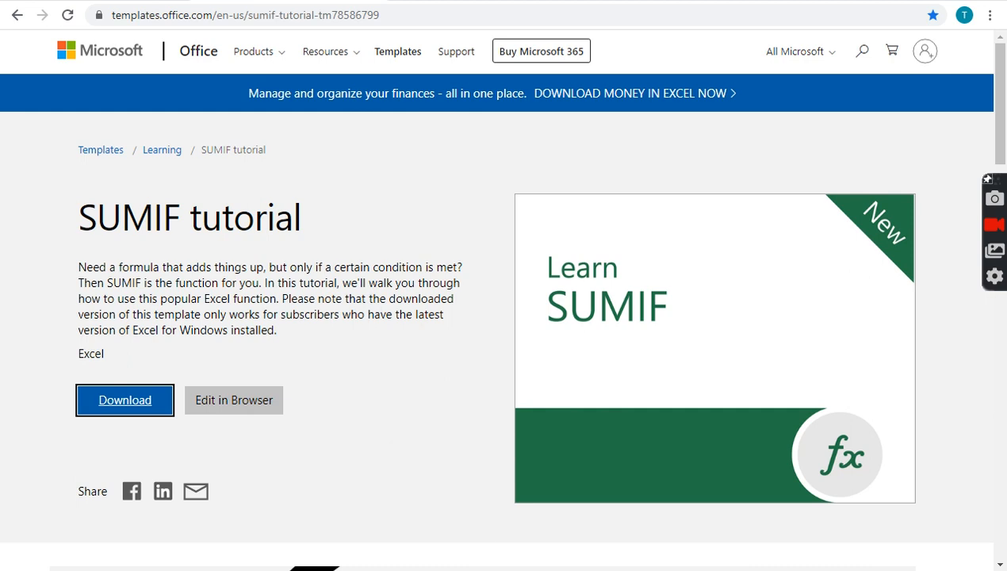
Switch to the SUMIF tutorial workbook in Excel and start its guided exercise.
left_click(482, 569)
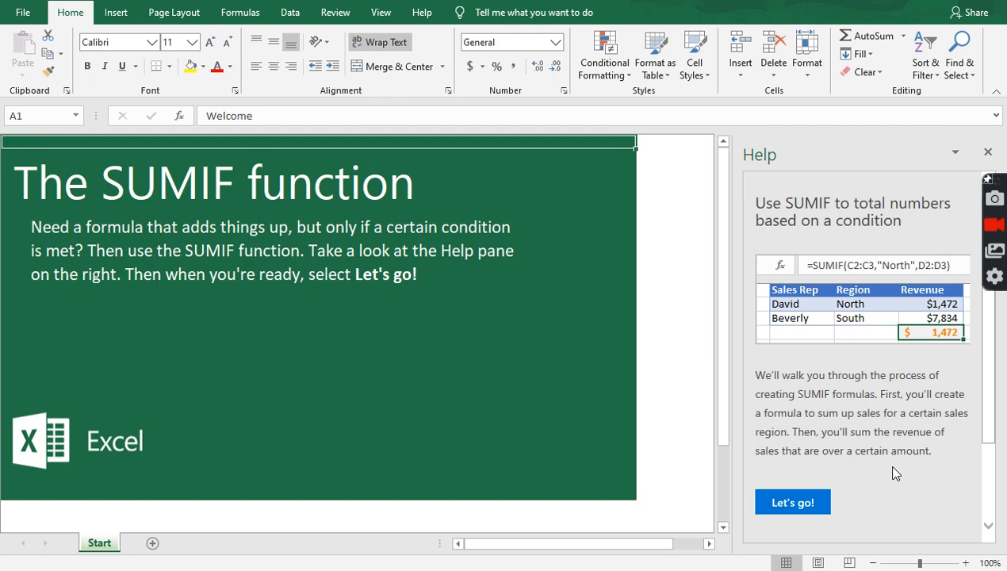
left_click(793, 504)
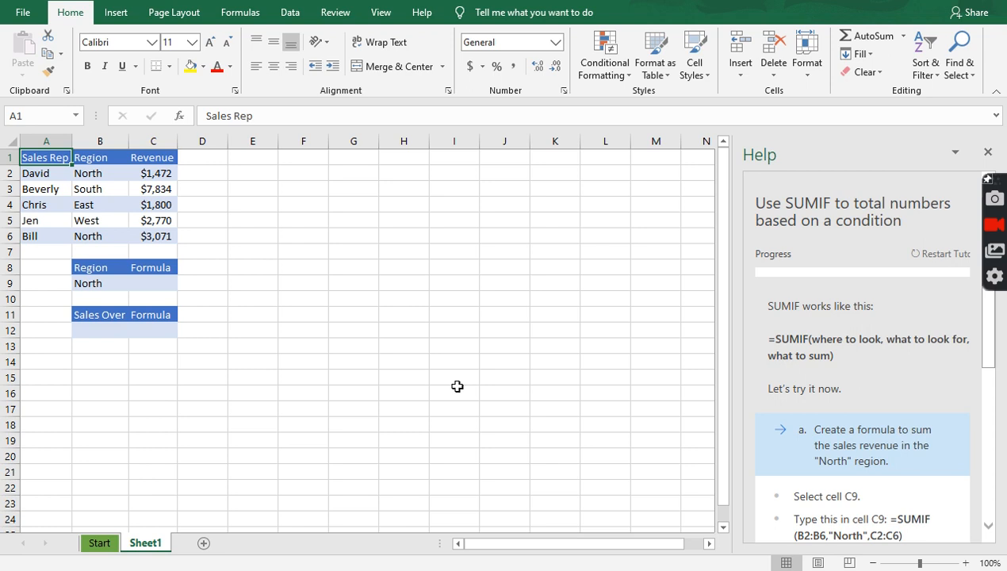
scroll(887, 394, "down", 1)
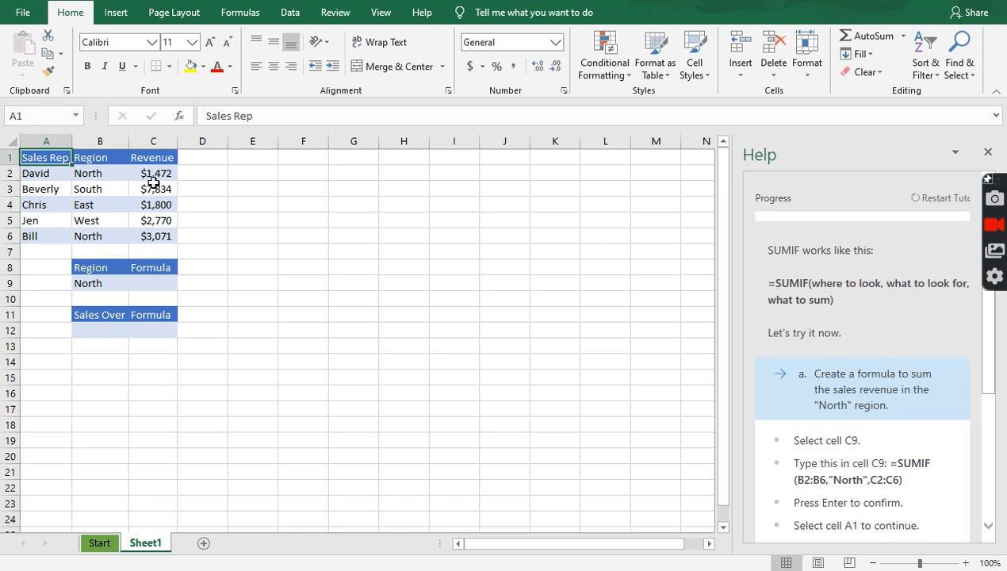
Enter the formula =SUMIF(B2:B6,"North",C2:C6) in cell C9 to sum the North region's revenue.
left_click(162, 281)
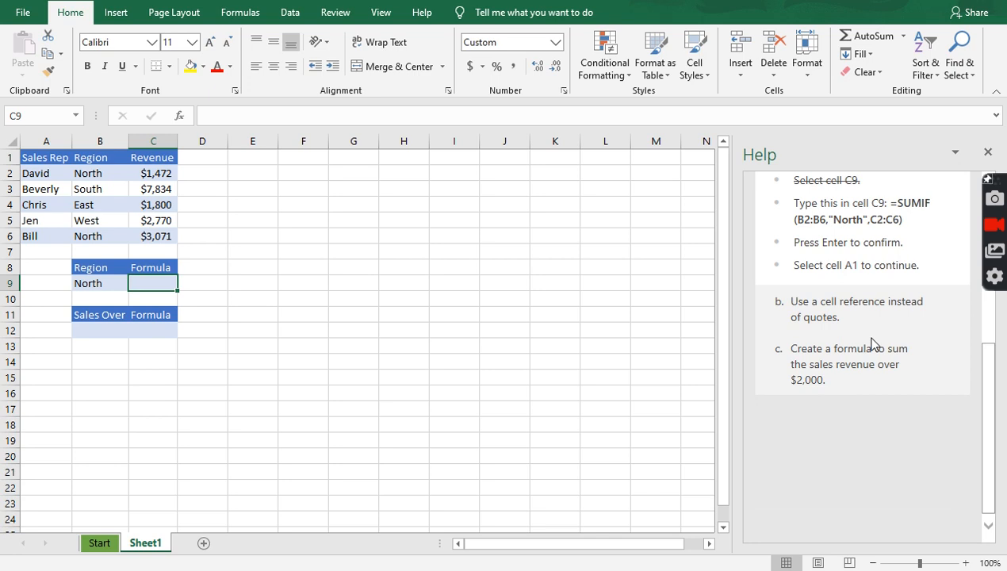
type("=sumif")
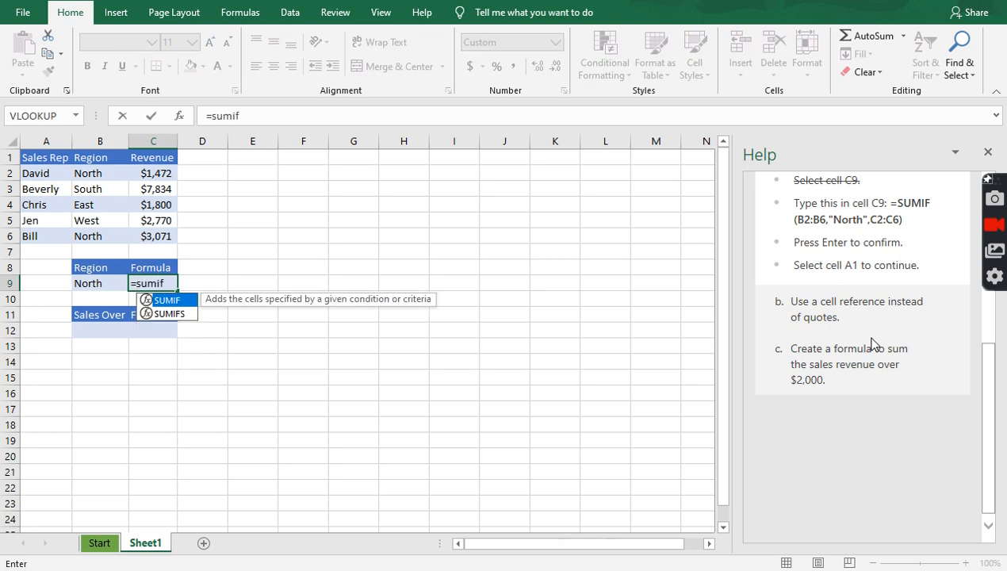
type("(")
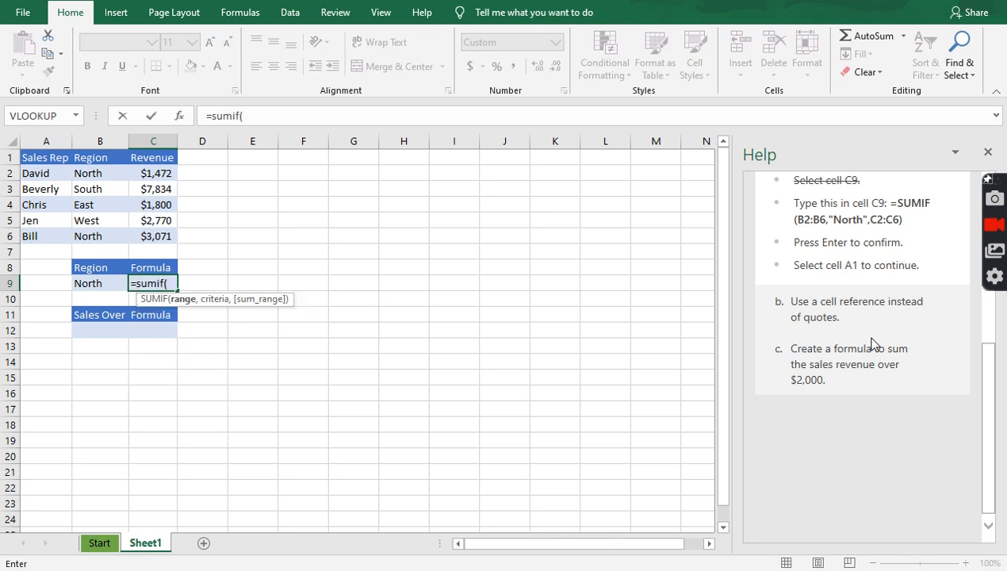
key("BackSpace")
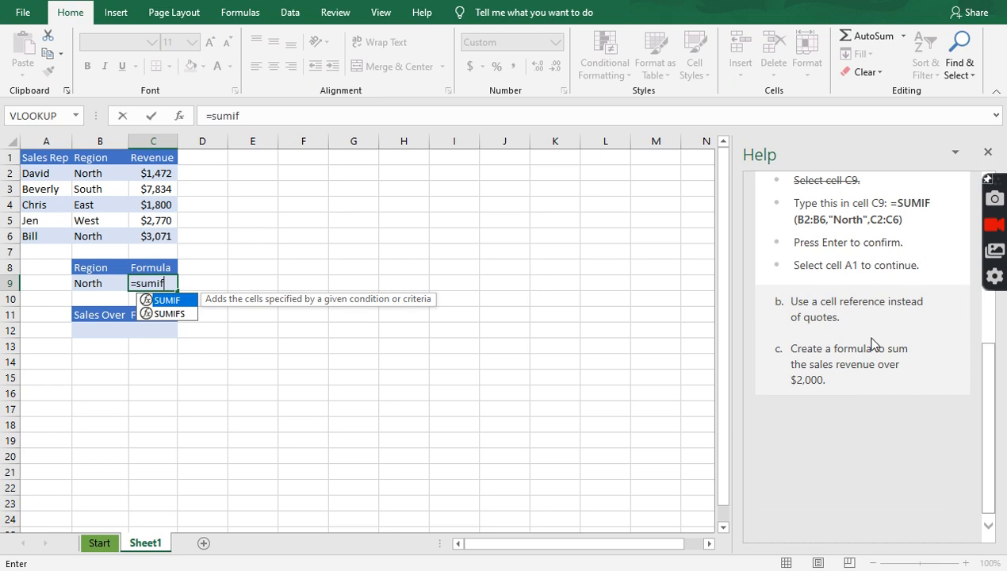
type("(")
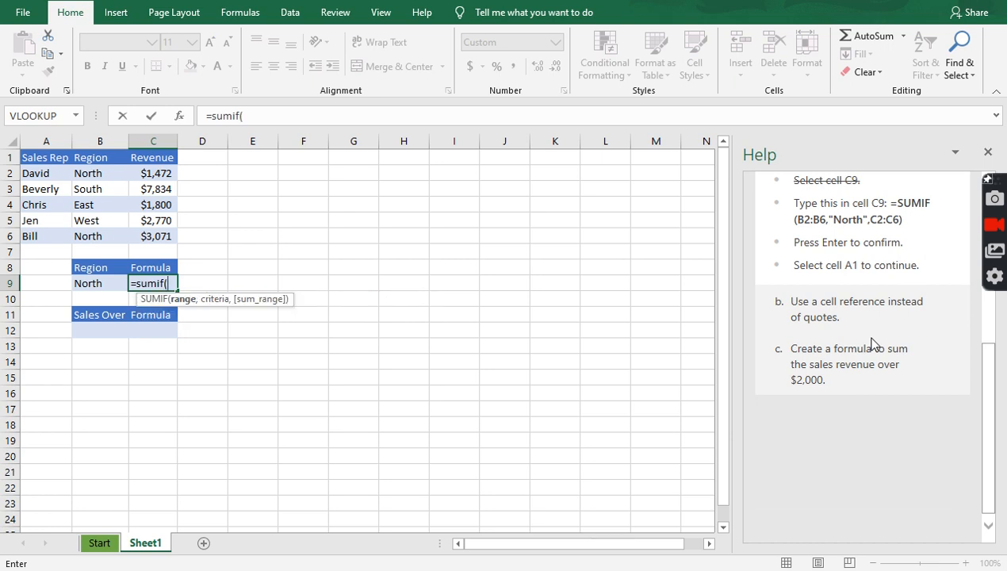
type("B2:B")
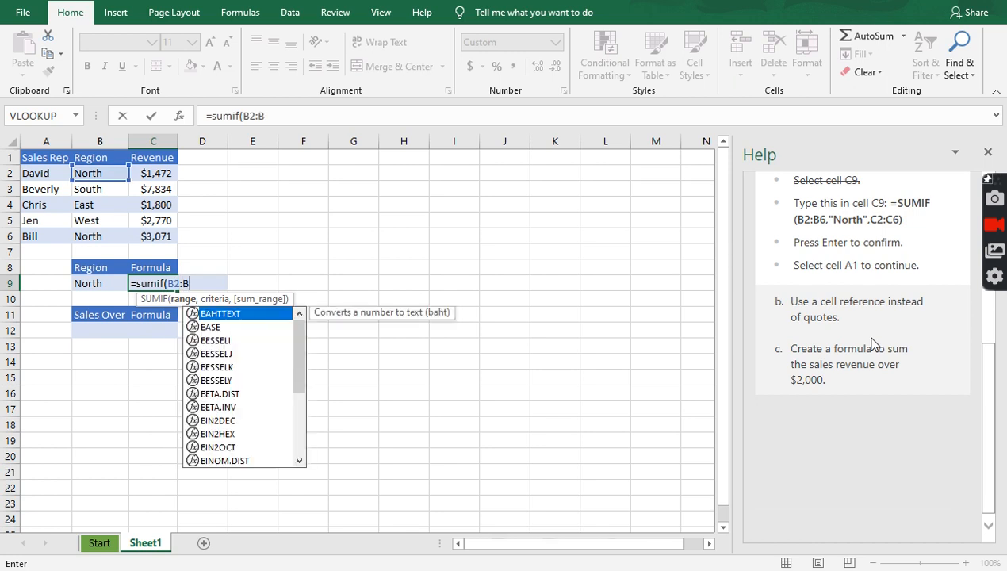
type("6,")
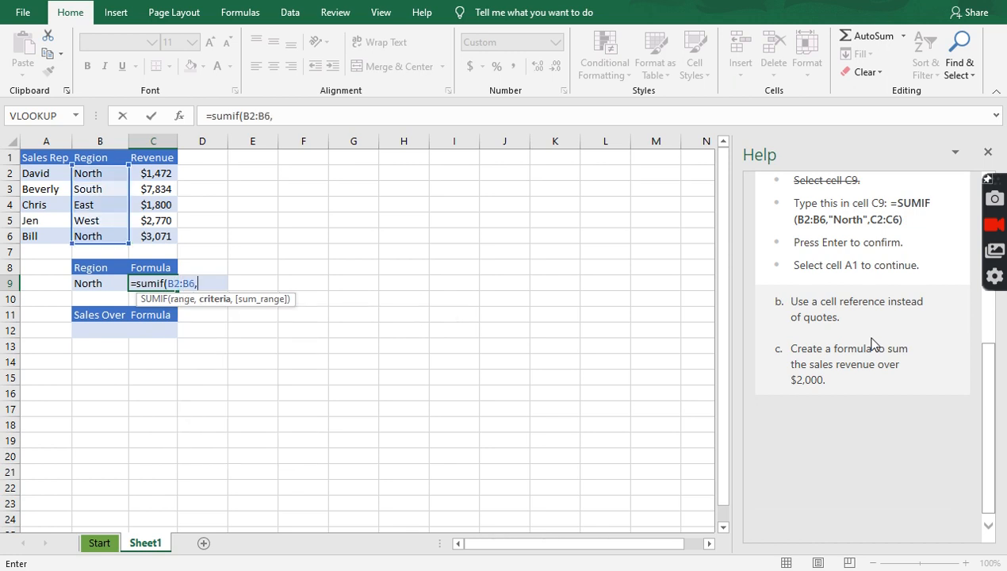
type("\"North")
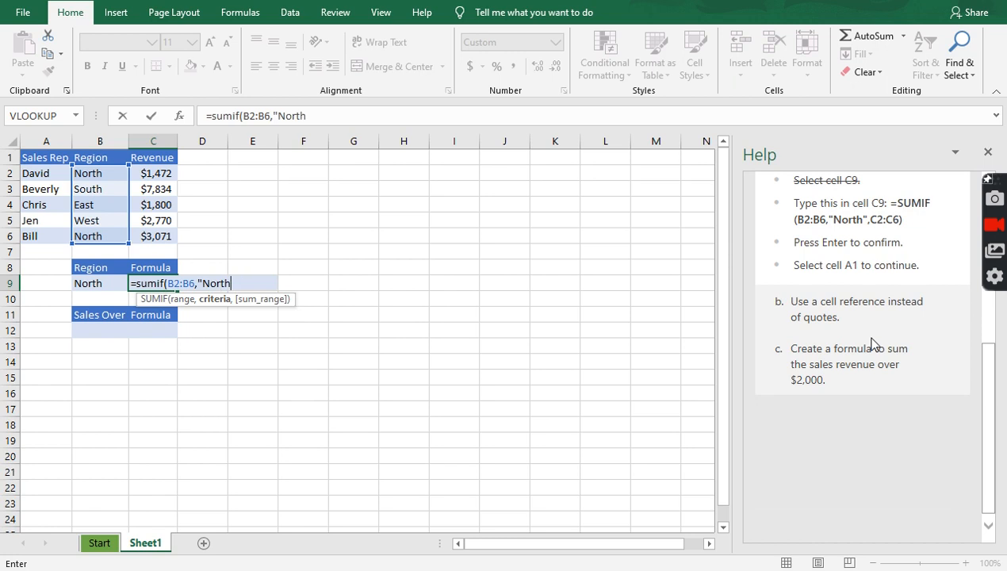
type("\",C2:")
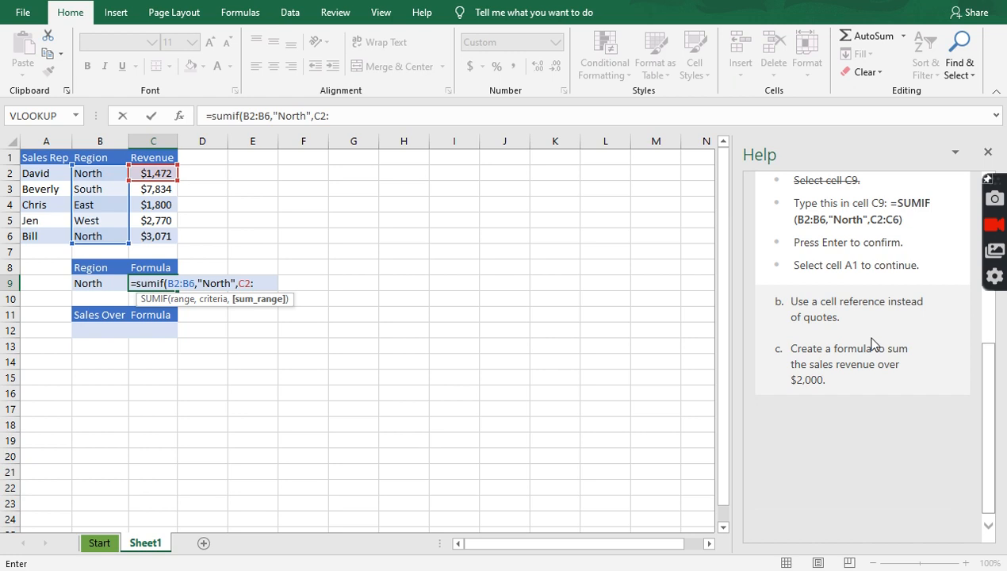
type("C6")
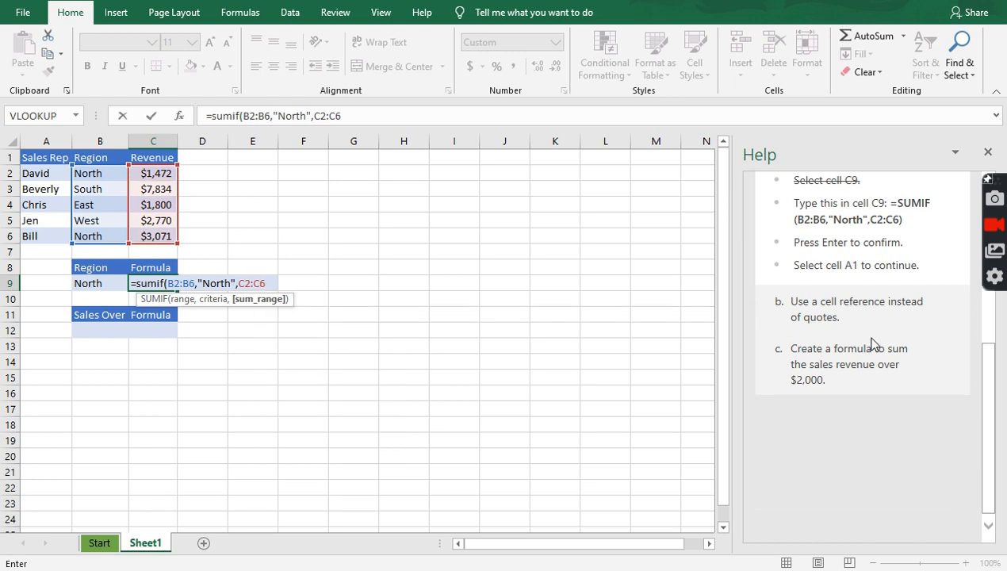
type(")")
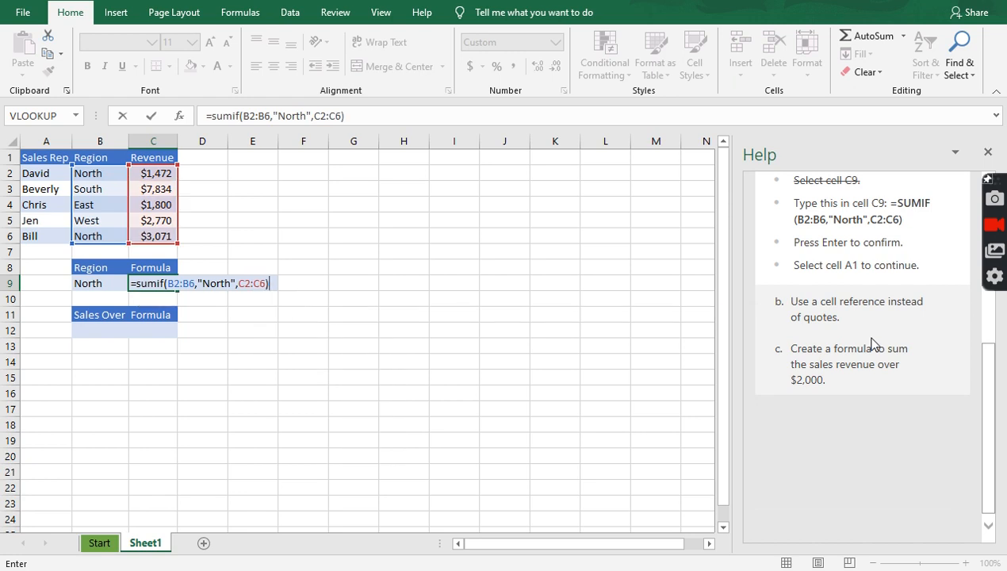
key("Return")
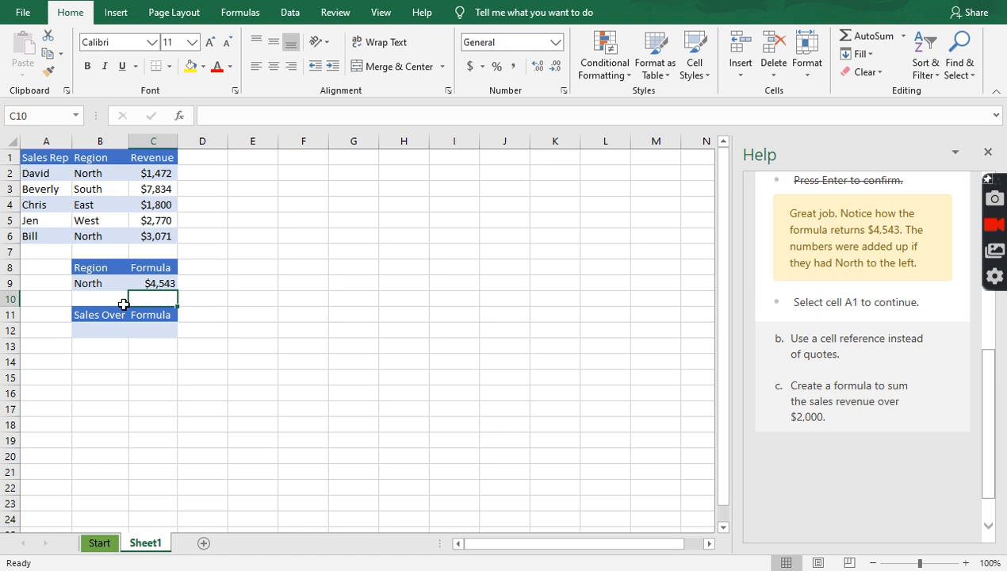
Examine the range, criteria and sum_range arguments of the SUMIF formula in C9, leaving the formula as it is.
left_click(164, 283)
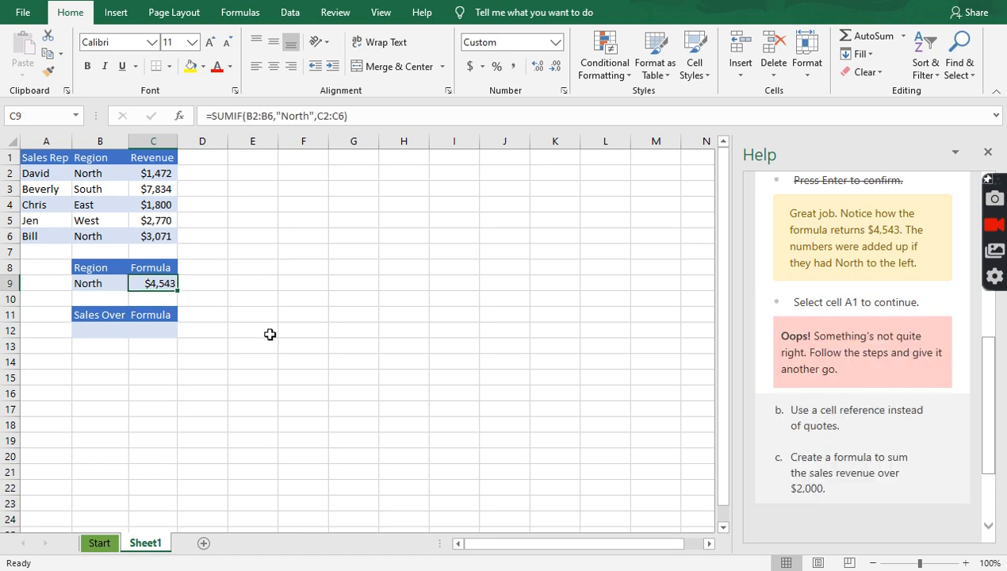
left_click(379, 117)
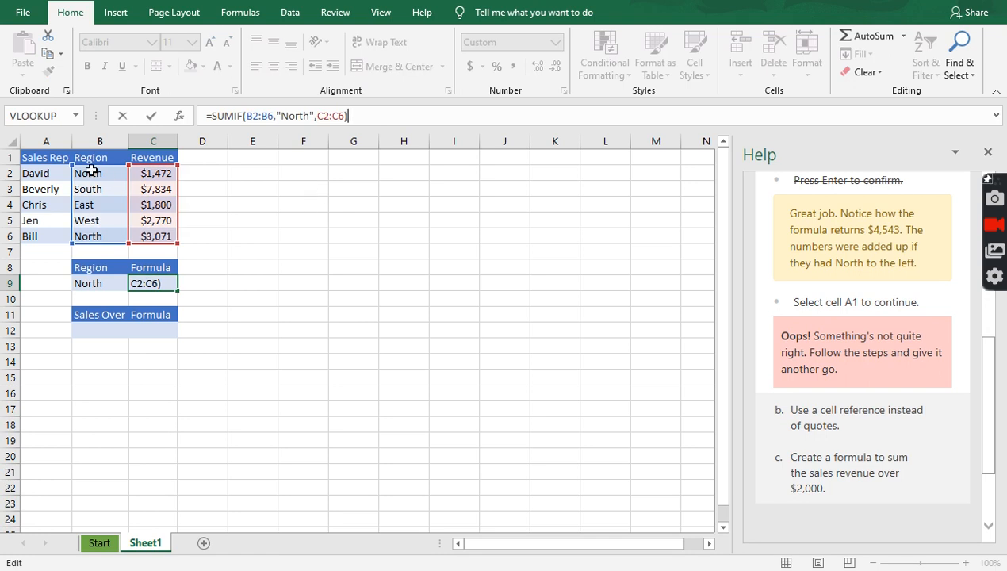
left_click(251, 117)
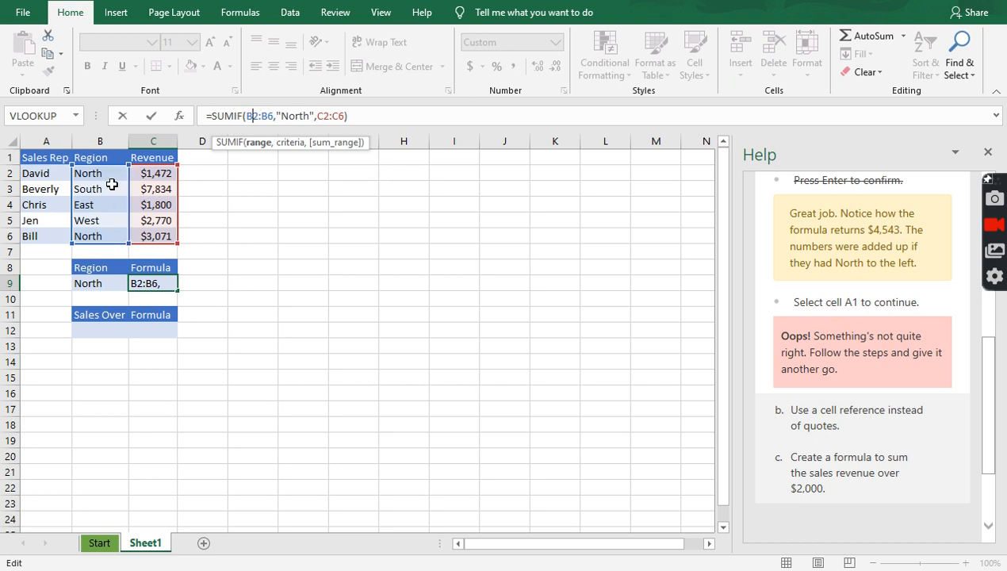
left_click(292, 115)
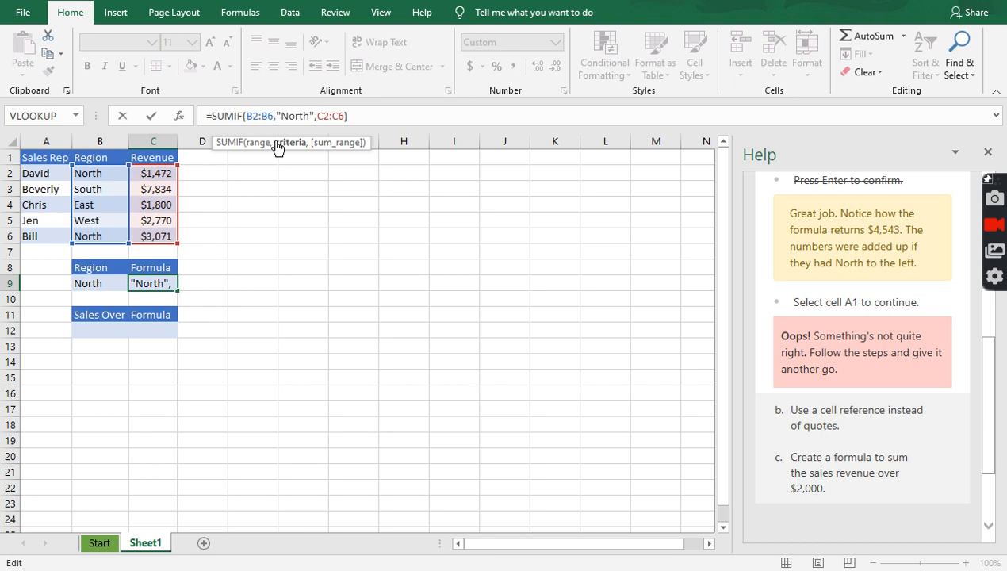
left_click(336, 116)
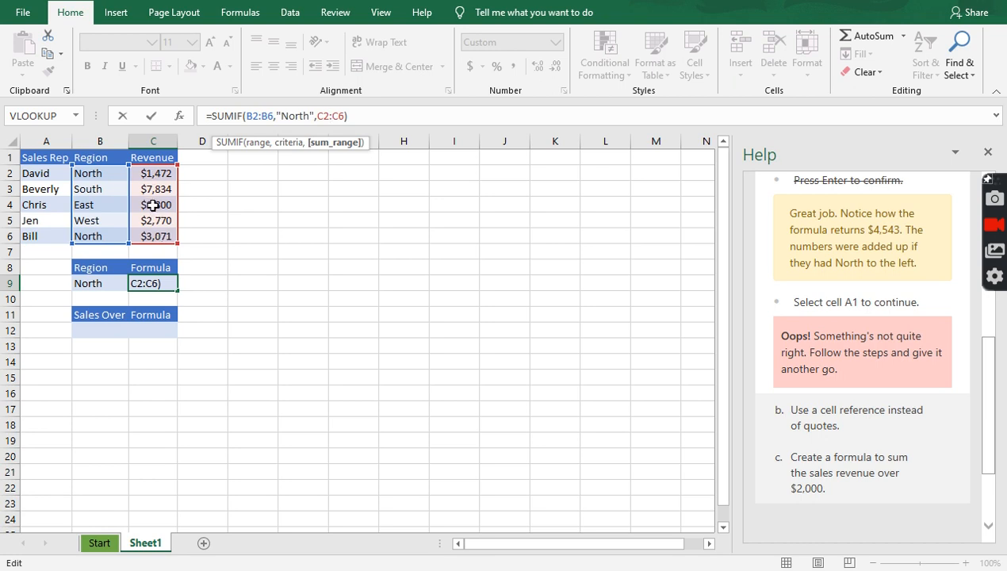
key("Return")
Check the sum of the two North revenues in C2 and C6 against the SUMIF formula in C9.
left_click(159, 175)
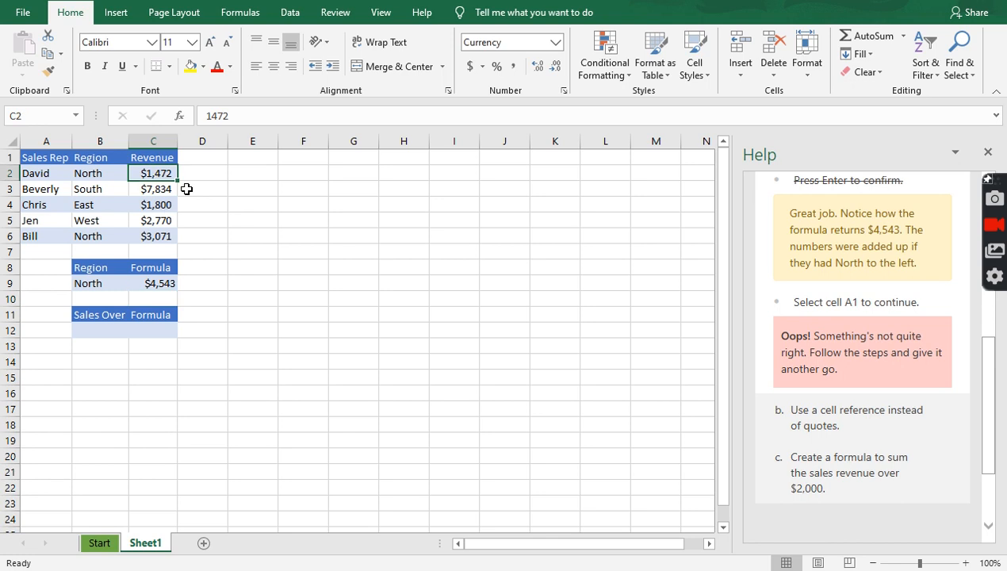
left_click(160, 237, "ctrl")
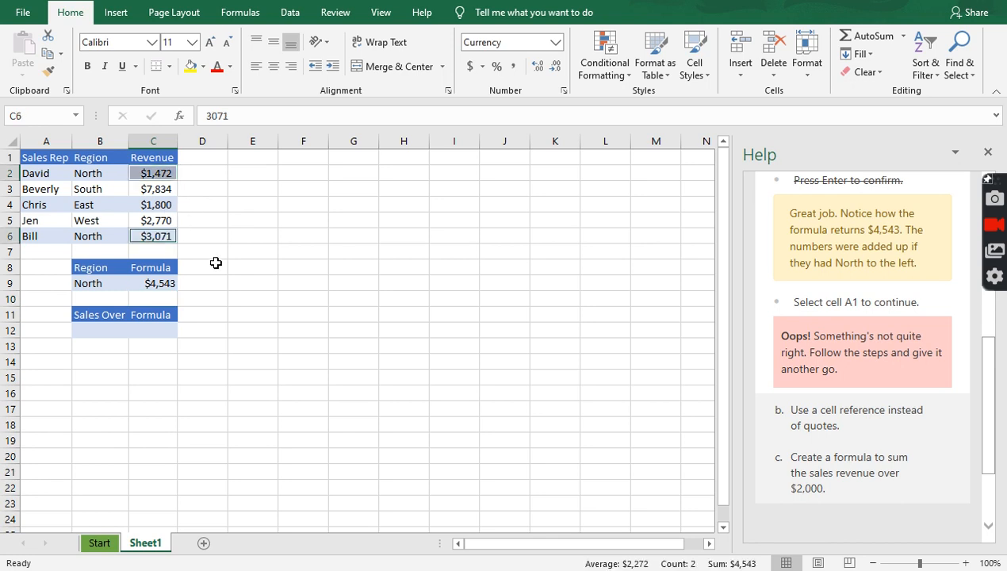
left_click_drag(165, 172, 170, 237)
left_click(168, 235)
left_click(161, 174)
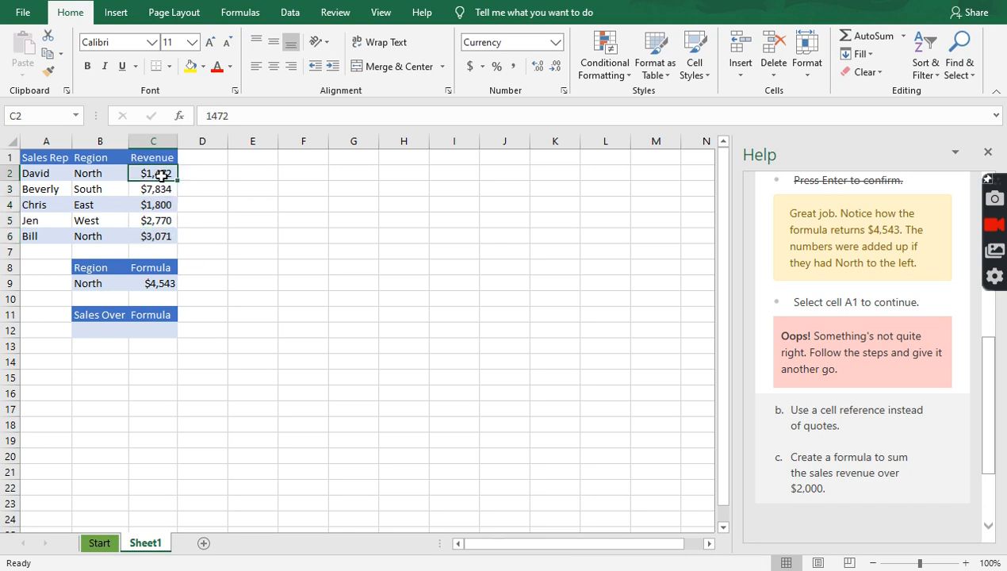
left_click(159, 236, "ctrl")
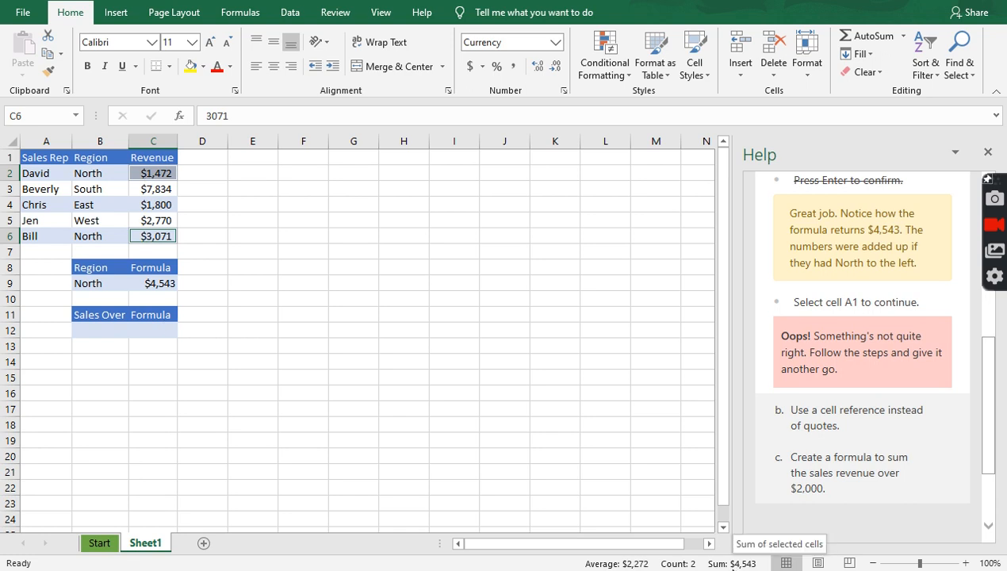
left_click(193, 278)
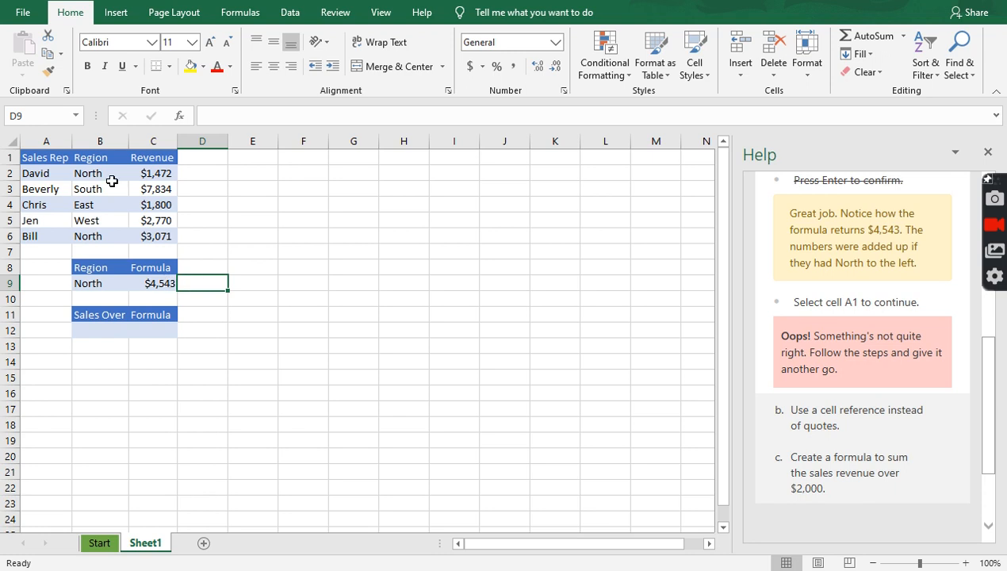
left_click(154, 172)
left_click(156, 241, "ctrl")
left_click(169, 271)
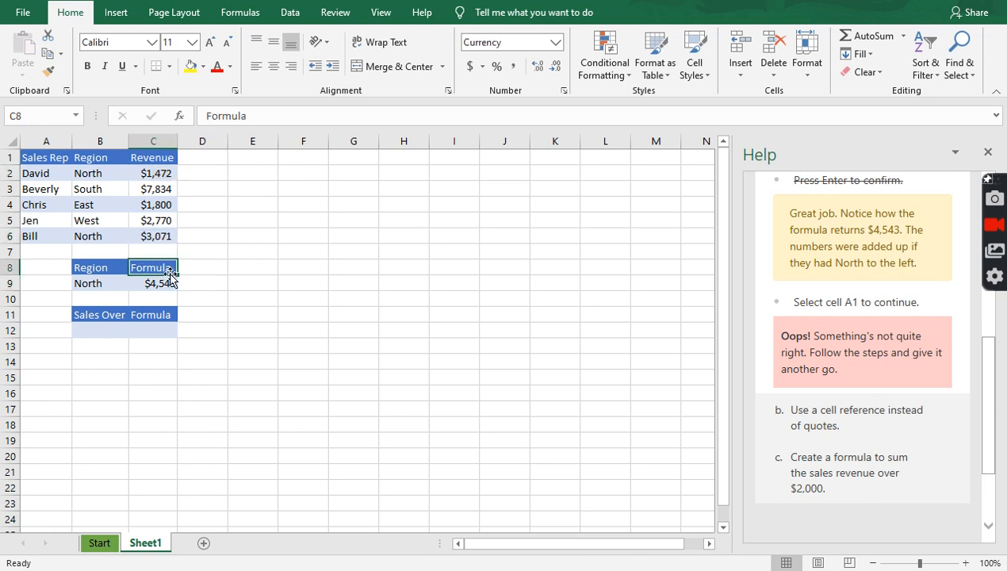
left_click(162, 298)
left_click(166, 286)
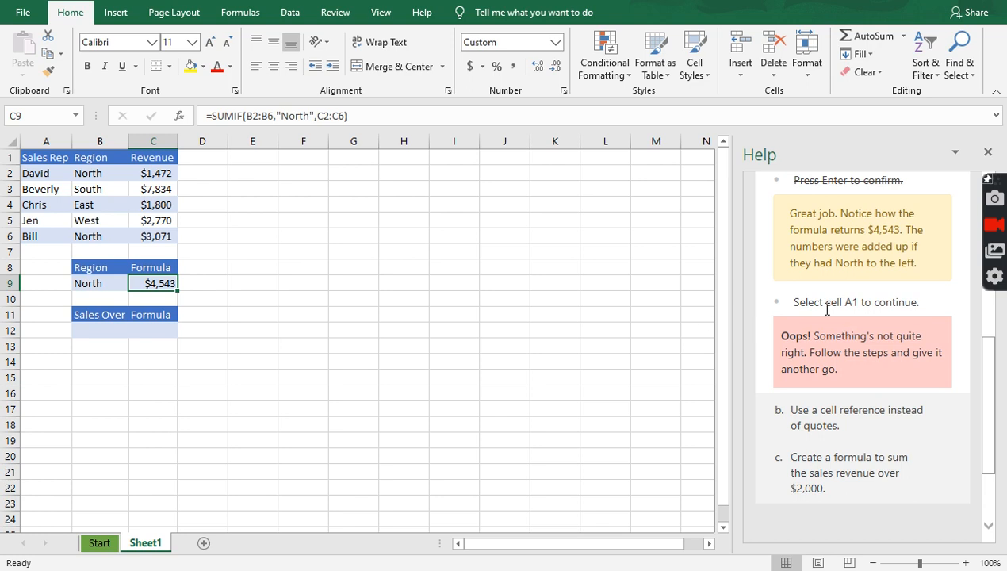
Select cell A1 to continue the tutorial and read the instructions for using a cell reference instead of quotes.
left_click(46, 173)
left_click(45, 157)
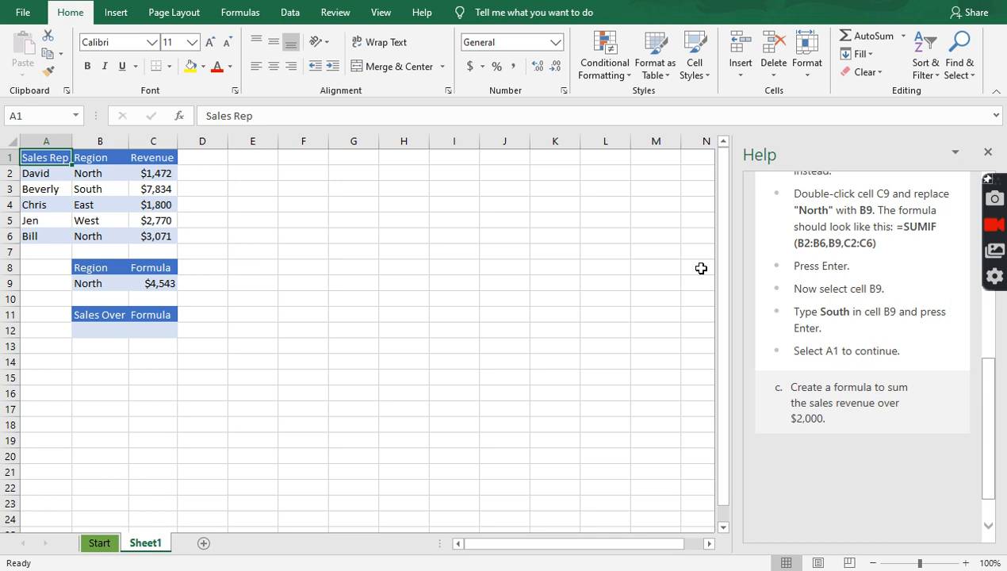
scroll(908, 350, "up", 3)
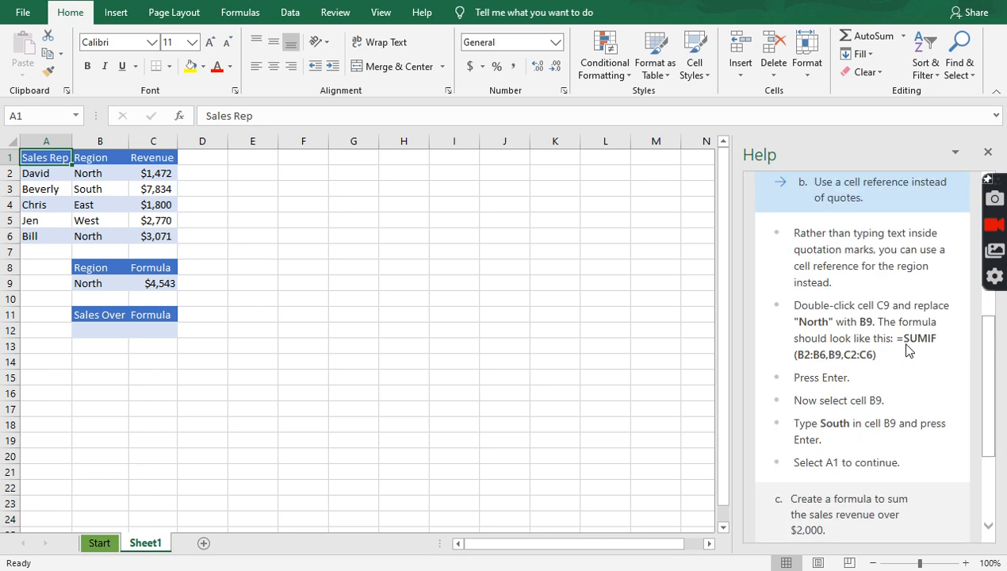
scroll(908, 350, "down", 1)
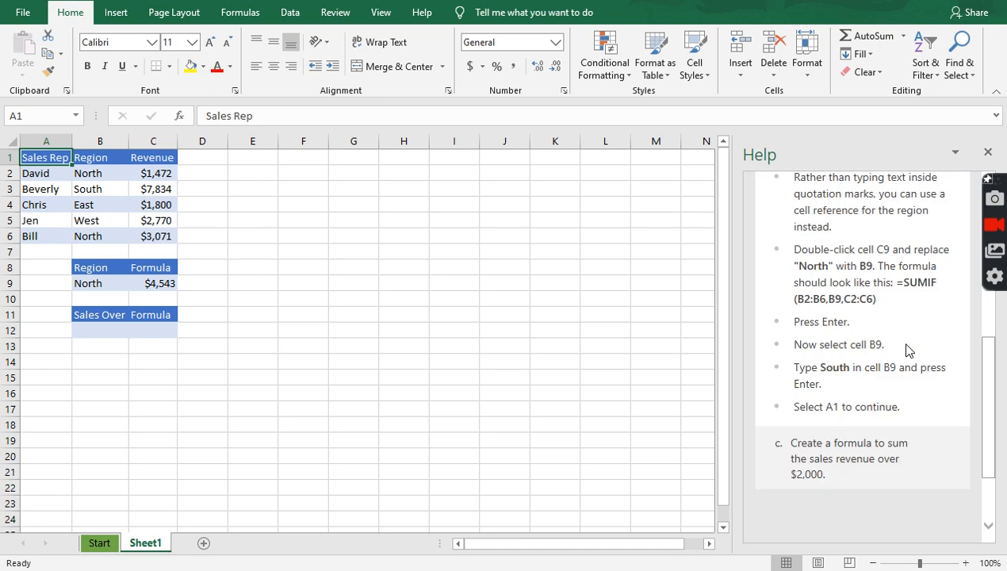
scroll(908, 350, "up", 1)
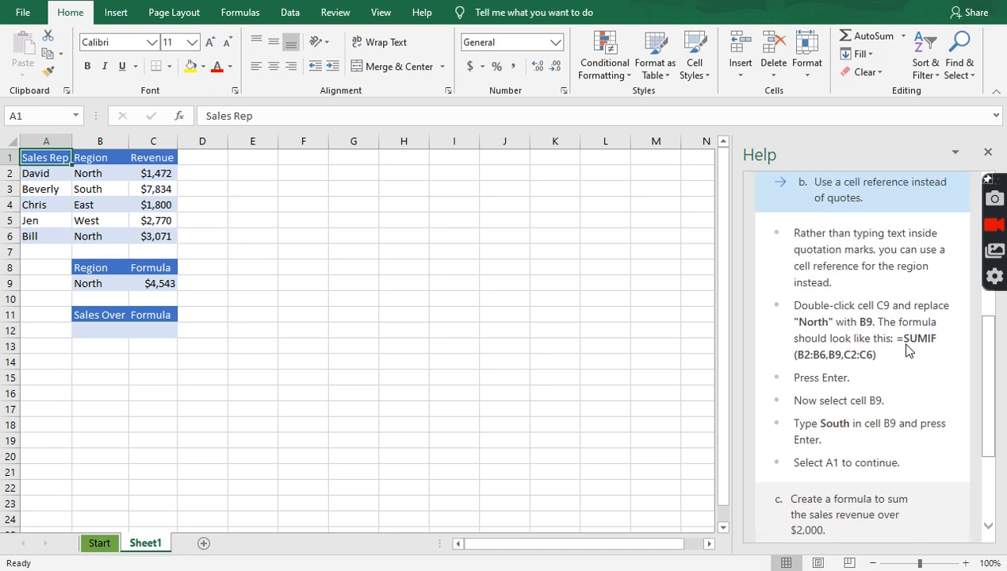